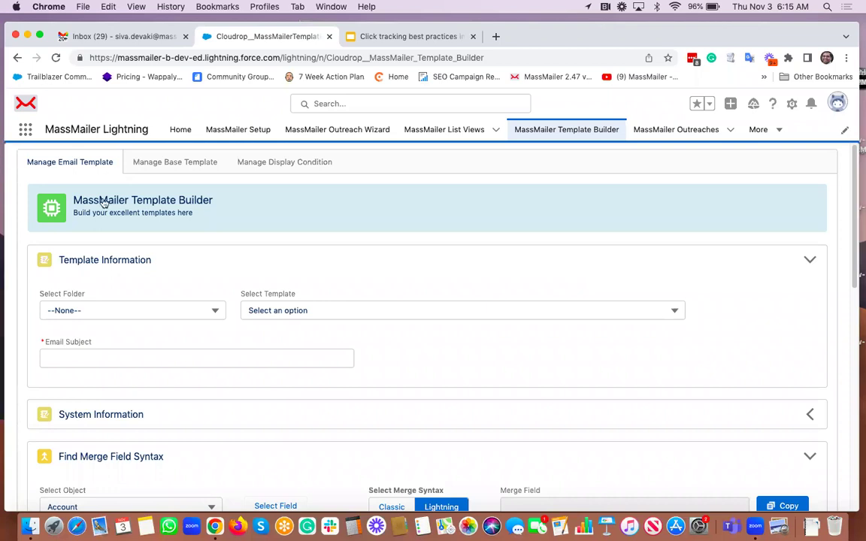
Step: Choose the MassMailer folder and start a new template
left_click(128, 311)
left_click(107, 386)
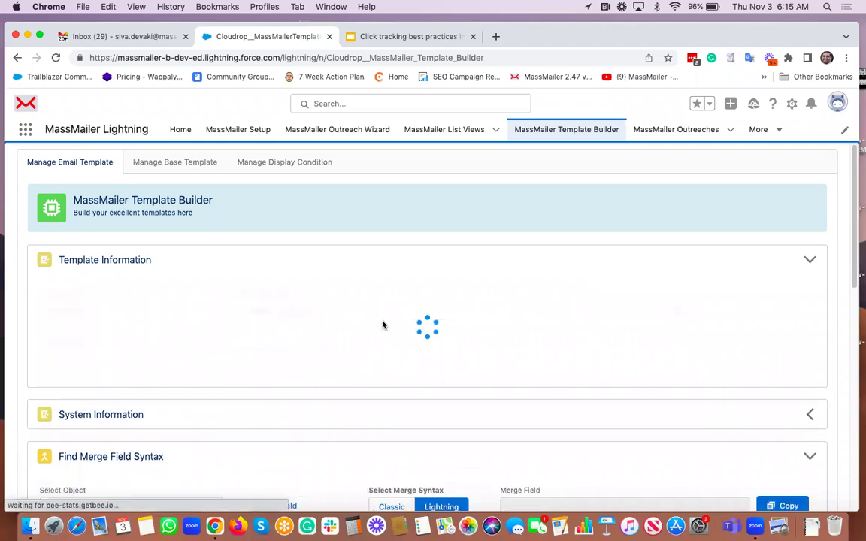
left_click(332, 308)
left_click(313, 369)
Step: Name the template 'click tracking example' with subject 'this is to test click tracking'
left_click(311, 363)
type("click tracking ")
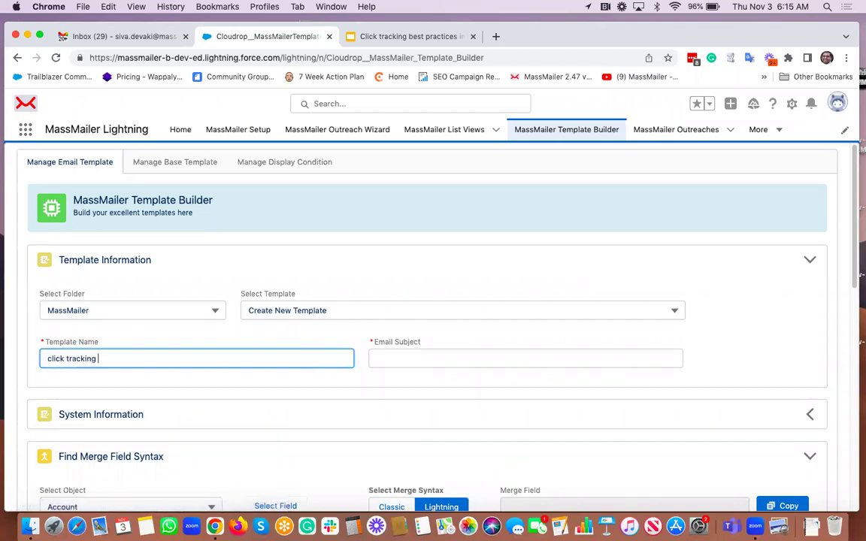
type("example")
key("Tab")
type("this is ")
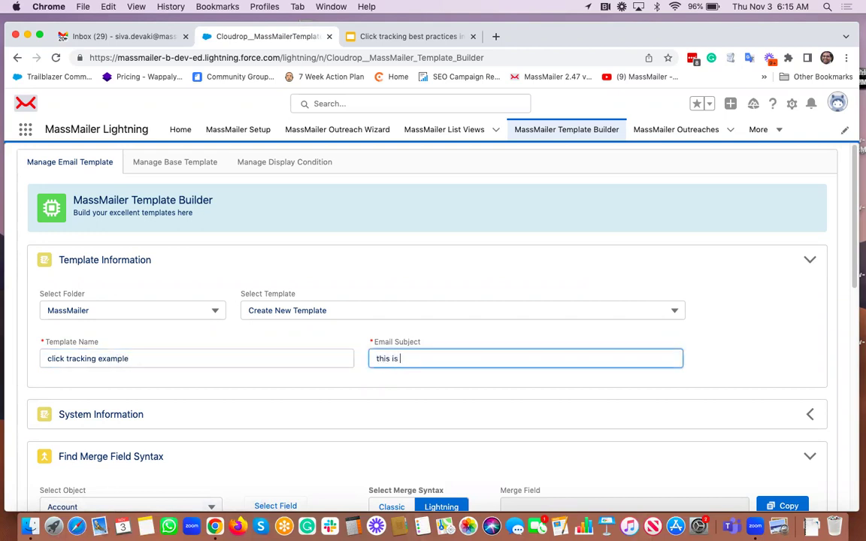
type("to test click tracking")
scroll(673, 326, "down", 10)
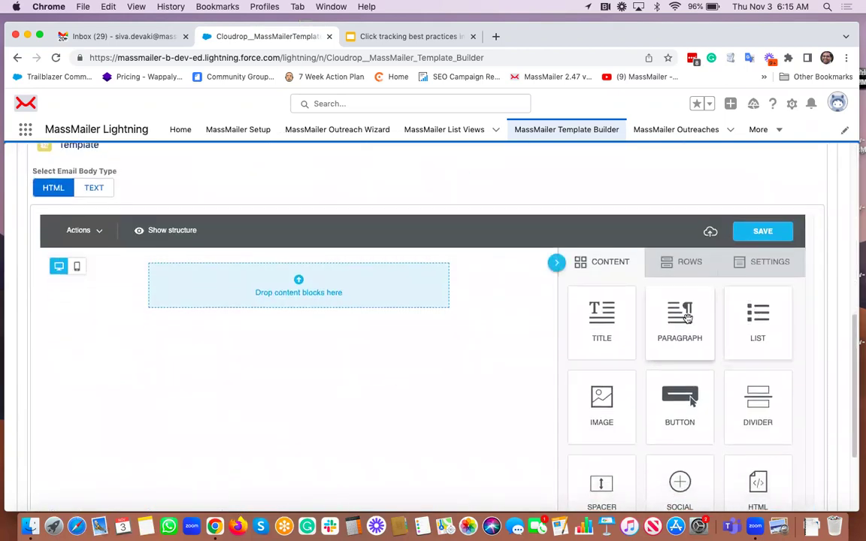
Step: Drop a paragraph block into the body and type 'correct link' and 'incorrect link' on two lines
left_click_drag(687, 319, 321, 284)
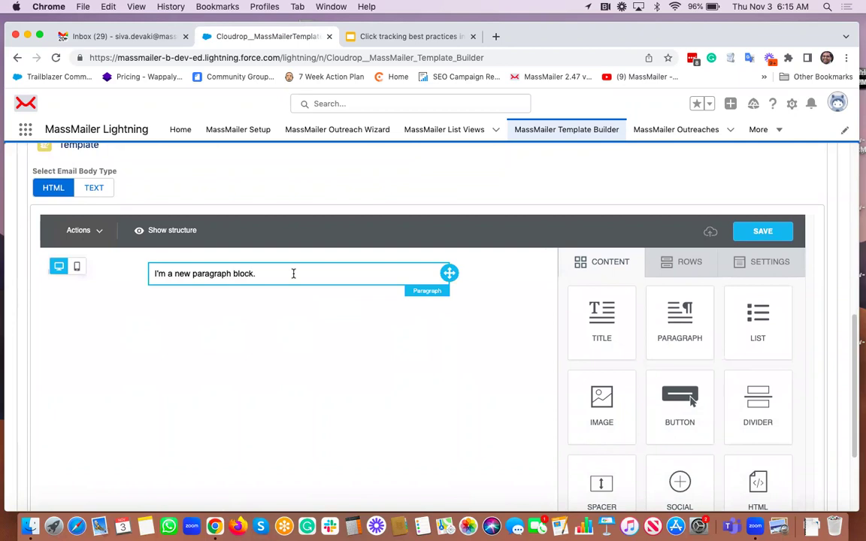
left_click(293, 274)
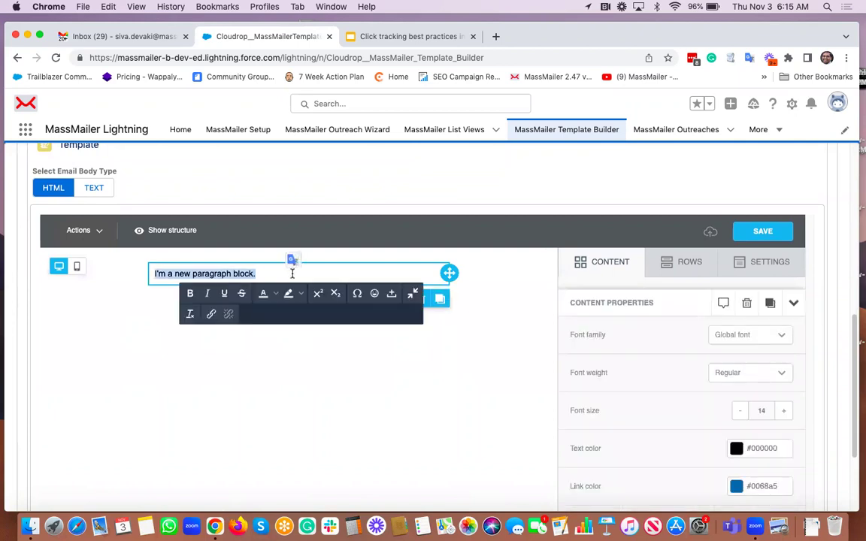
type("correct link")
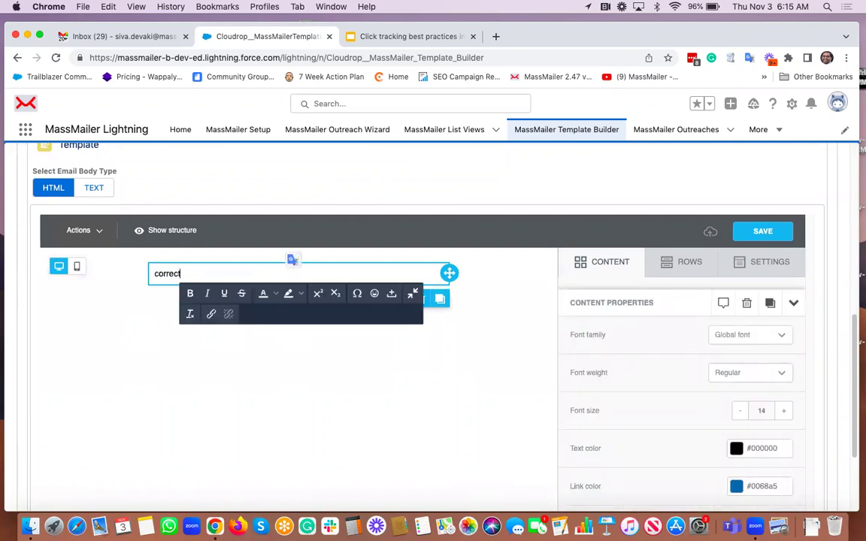
key("Return")
type("incorrect link")
Step: Select the words 'correct link' on the first line
left_click(154, 274)
key("super+a")
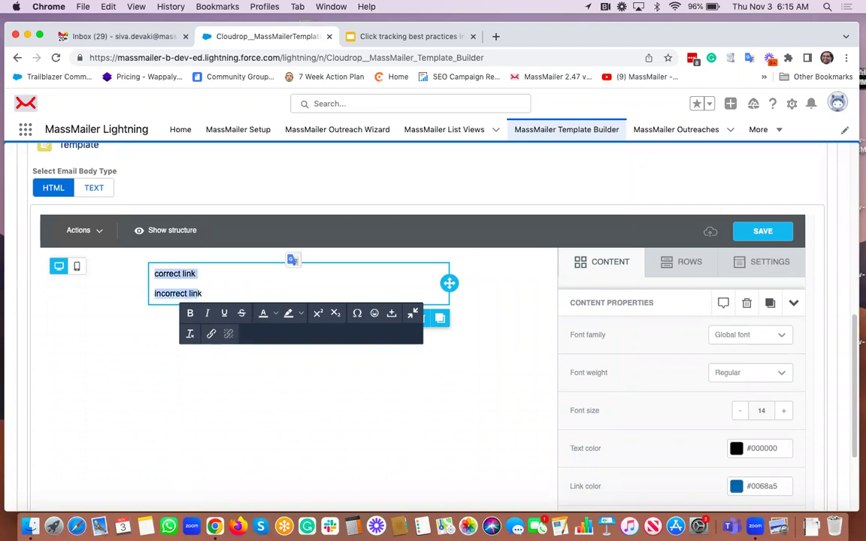
left_click(154, 274)
key("shift+Right")
key("shift+Right")
key("shift+Right")
key("shift+Right")
key("shift+Right")
key("shift+Right")
key("shift+Right")
key("shift+Right")
key("shift+Right")
key("shift+Right")
key("shift+Right")
key("shift+Right")
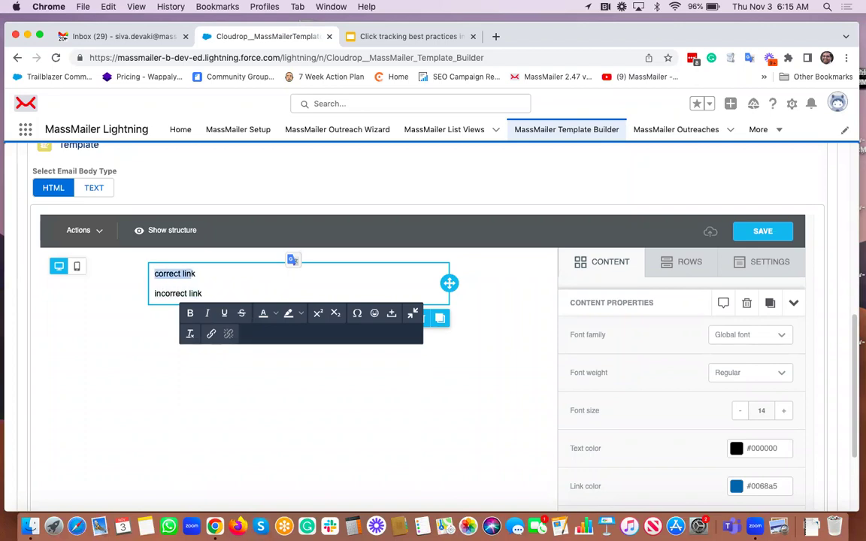
left_click(211, 334)
type("https://")
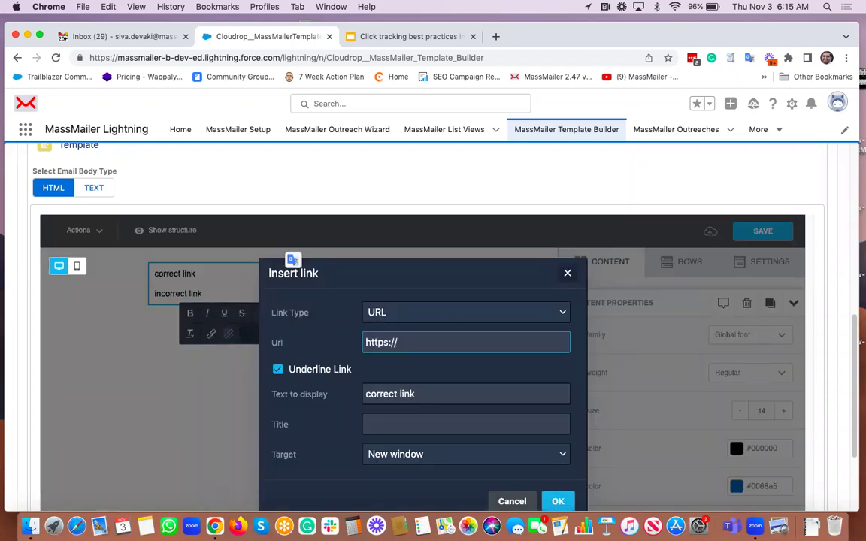
type("google.com")
key("Return")
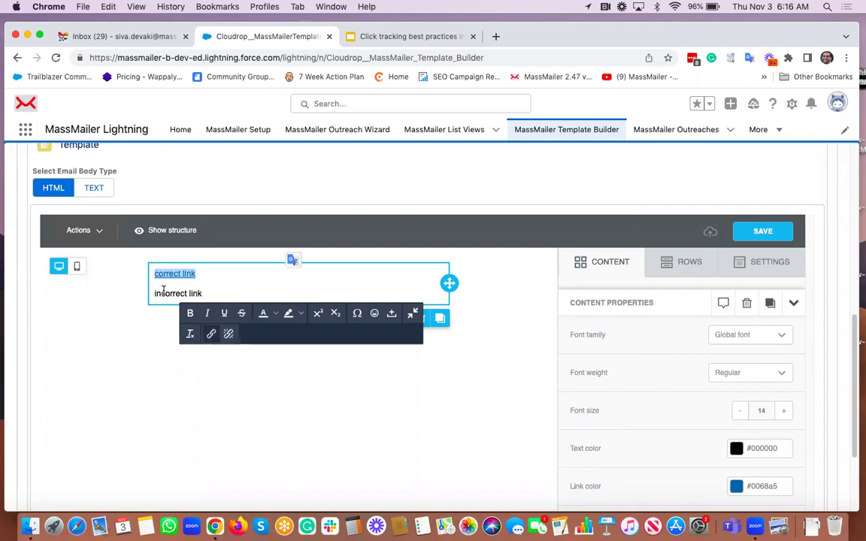
Step: Link 'incorrect link' to google.com and save the email design as a draft
left_click(155, 294)
left_click_drag(155, 293, 202, 294)
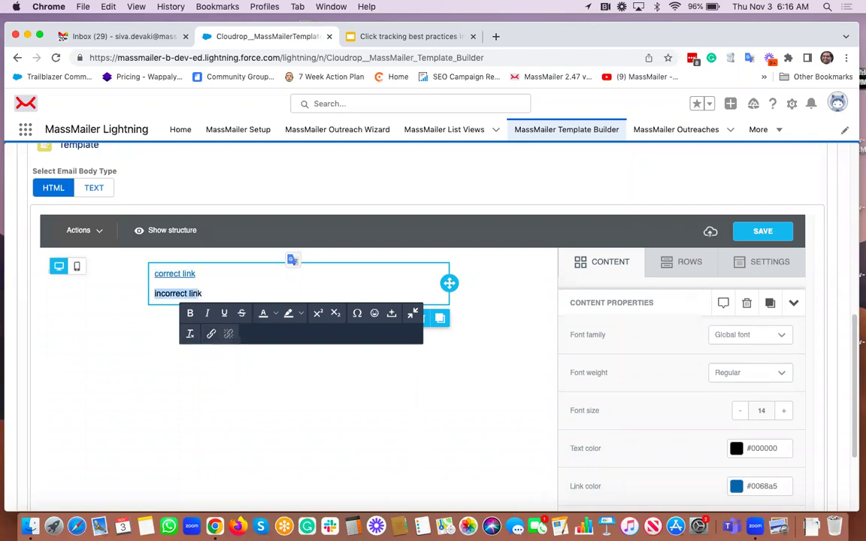
left_click(211, 334)
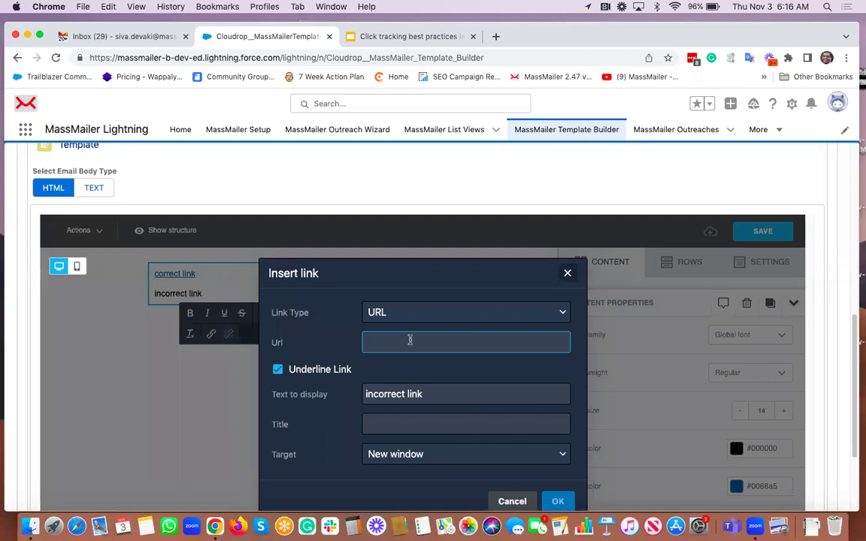
type("google.com")
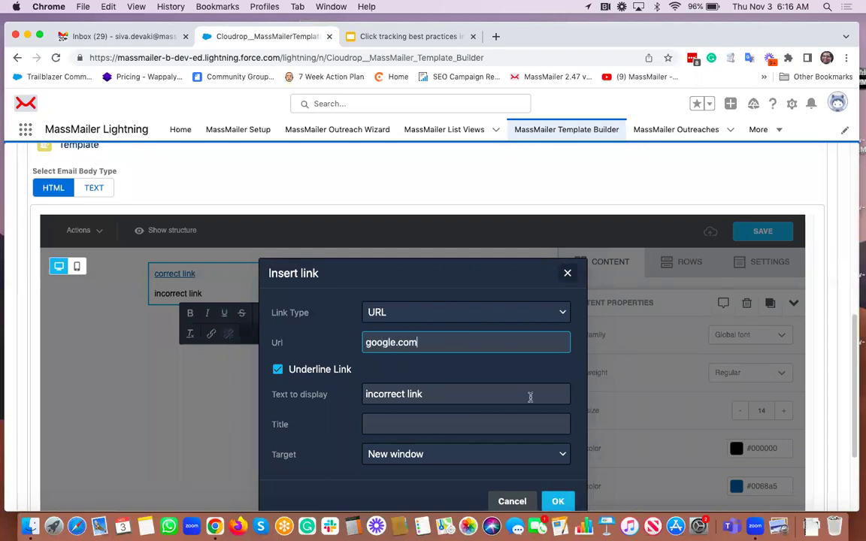
left_click(558, 502)
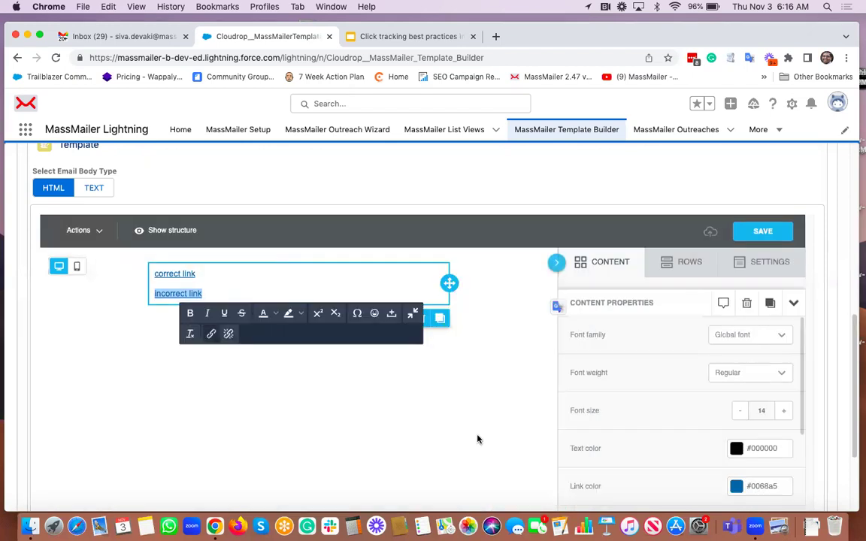
left_click(754, 230)
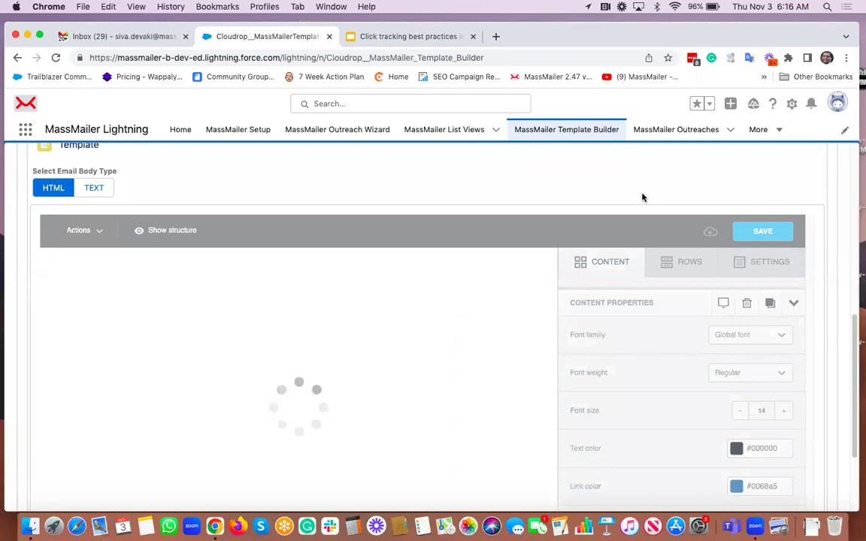
Step: Save the click tracking example template to Salesforce
scroll(642, 197, "down", 3)
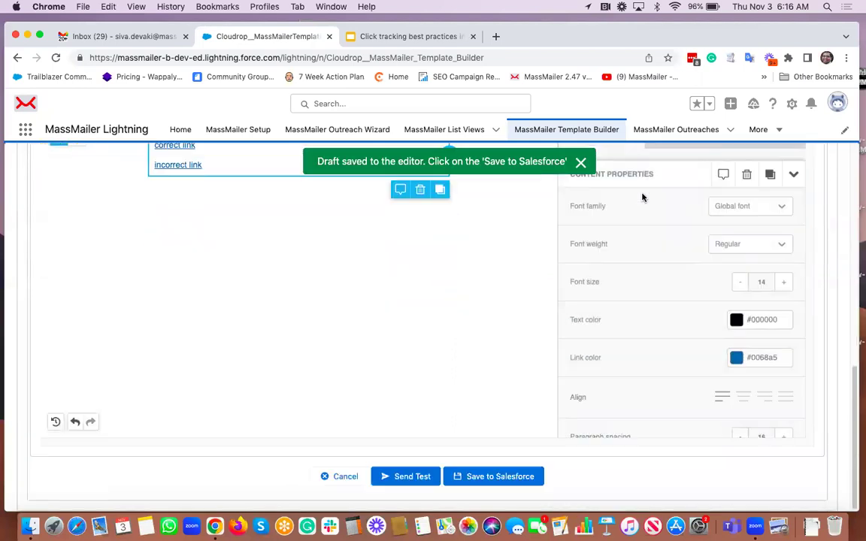
left_click(470, 480)
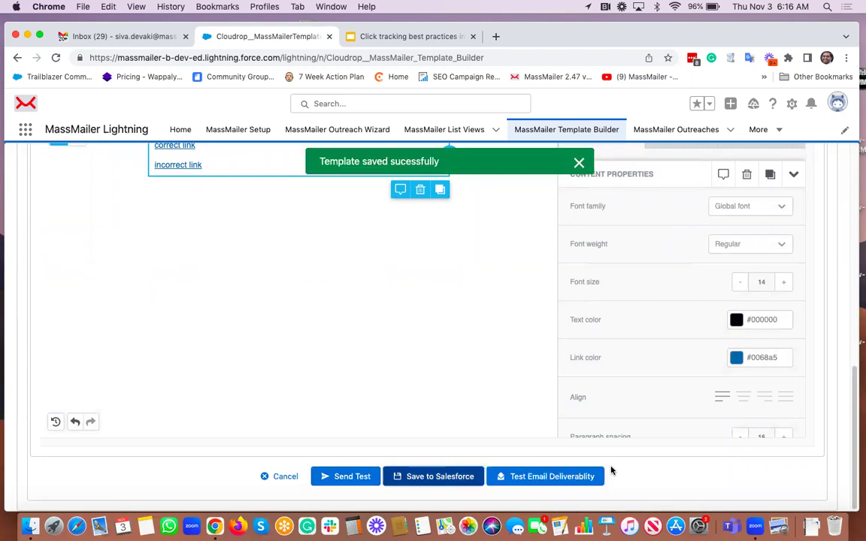
left_click(343, 478)
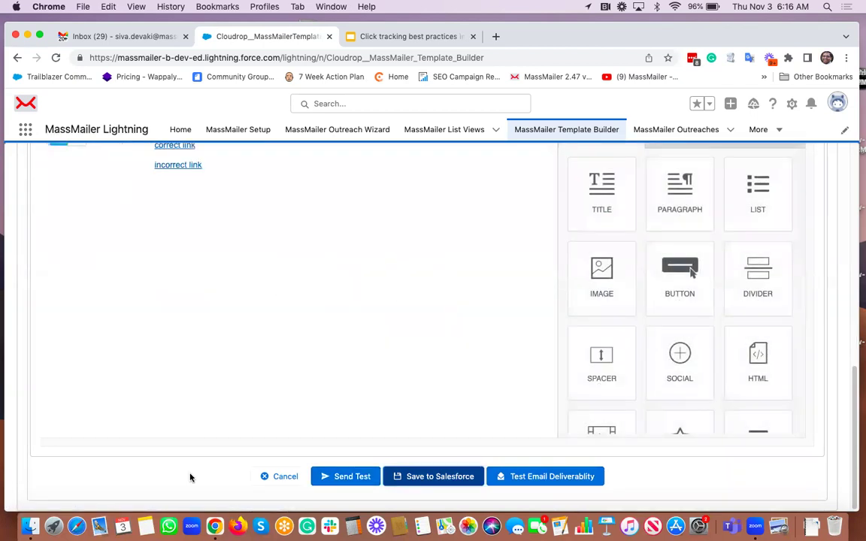
Step: In Send Test, set the From Email, Reply To and To fields to your own addresses
left_click(345, 477)
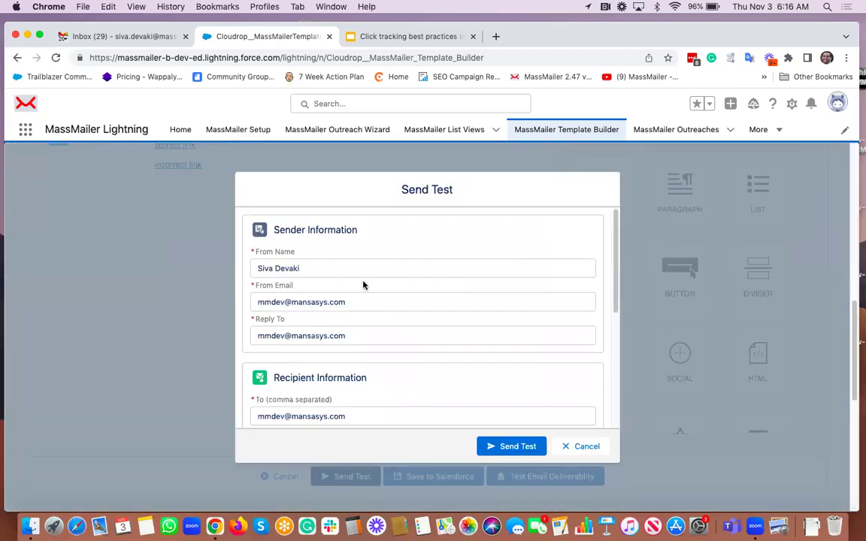
scroll(306, 391, "down", 2)
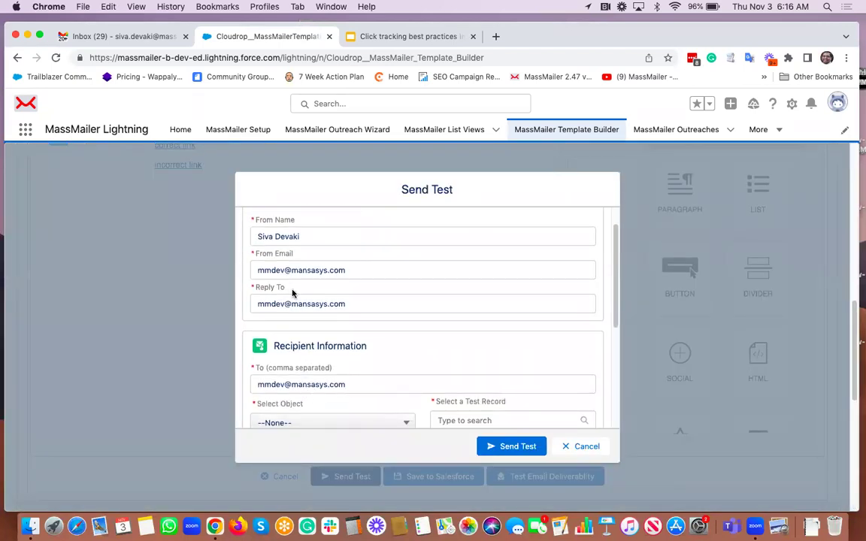
double_click(270, 269)
type("siva")
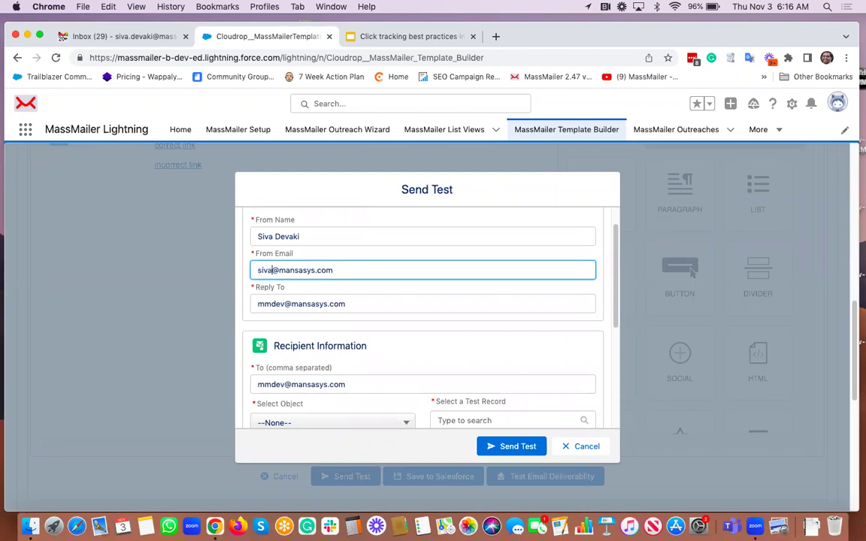
key("BackSpace")
key("BackSpace")
key("BackSpace")
key("BackSpace")
type("siva")
double_click(270, 304)
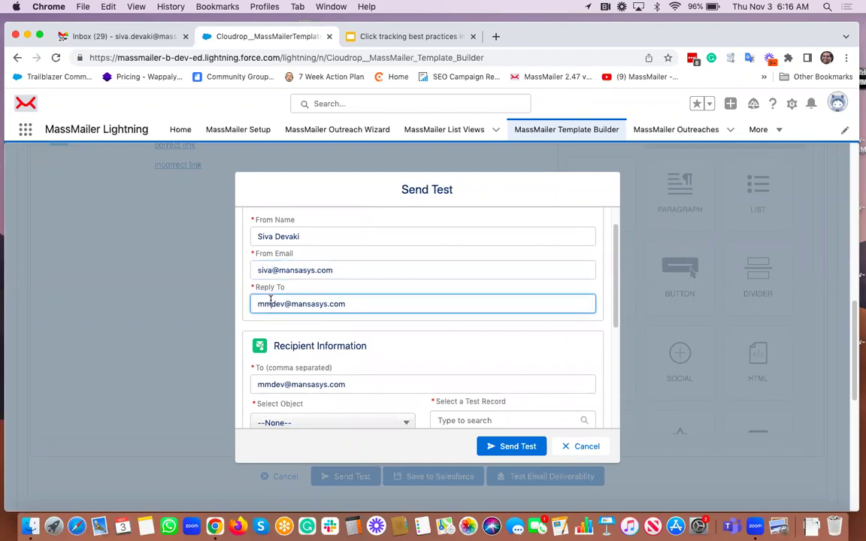
type("siva")
triple_click(275, 384)
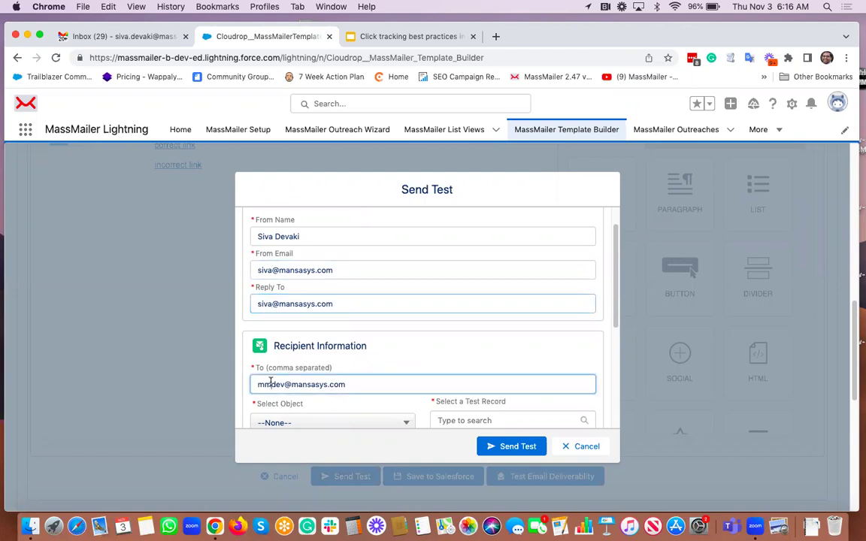
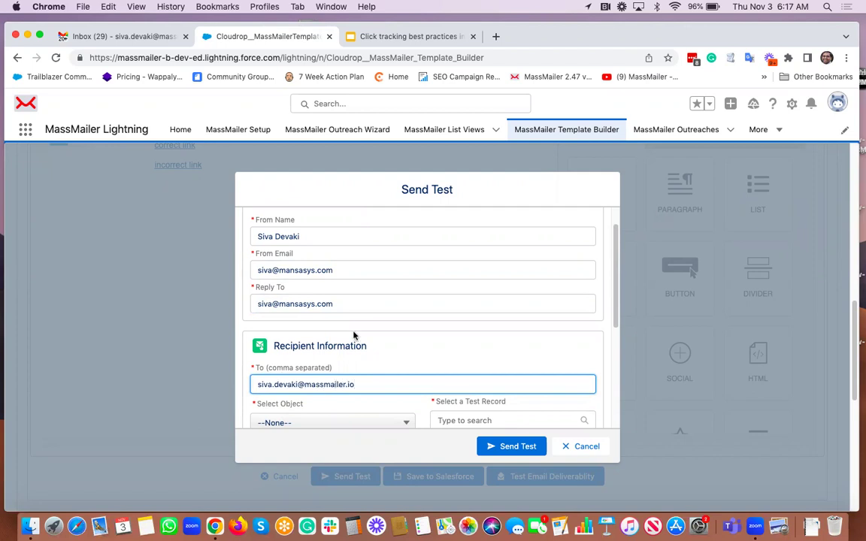
Step: Send the test using your own Contact record, copying the subject before switching to Gmail
scroll(355, 336, "down", 3)
left_click(338, 309)
scroll(348, 379, "down", 5)
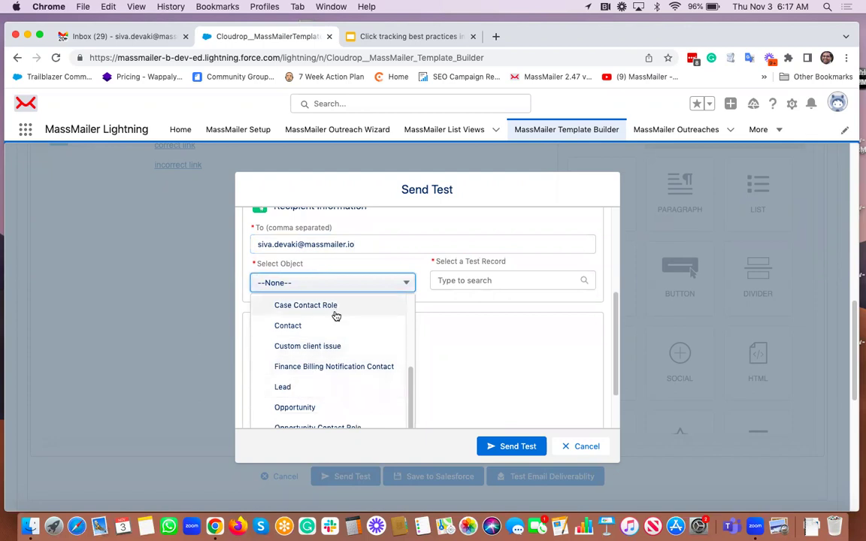
left_click(314, 329)
left_click(481, 280)
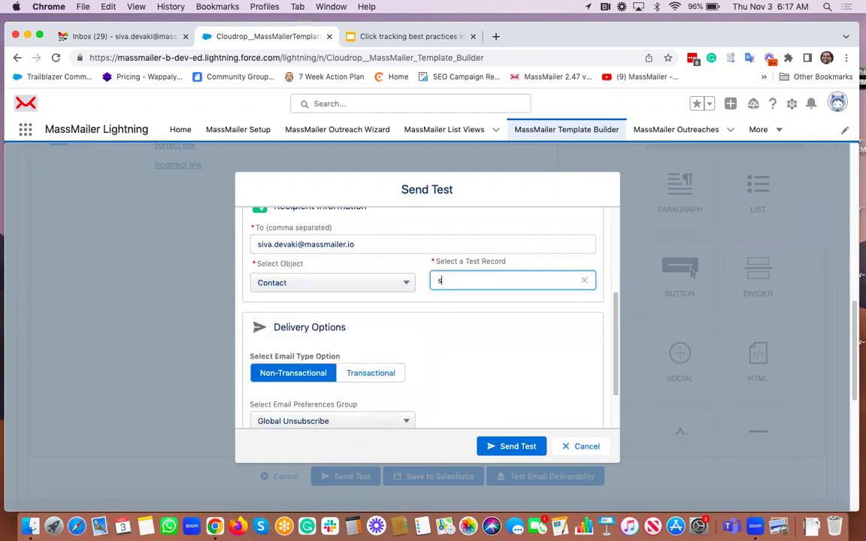
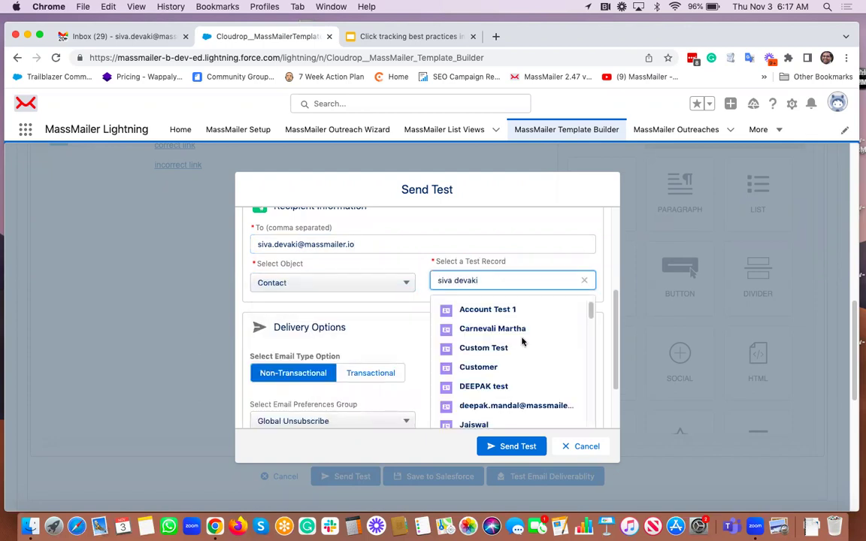
left_click(494, 310)
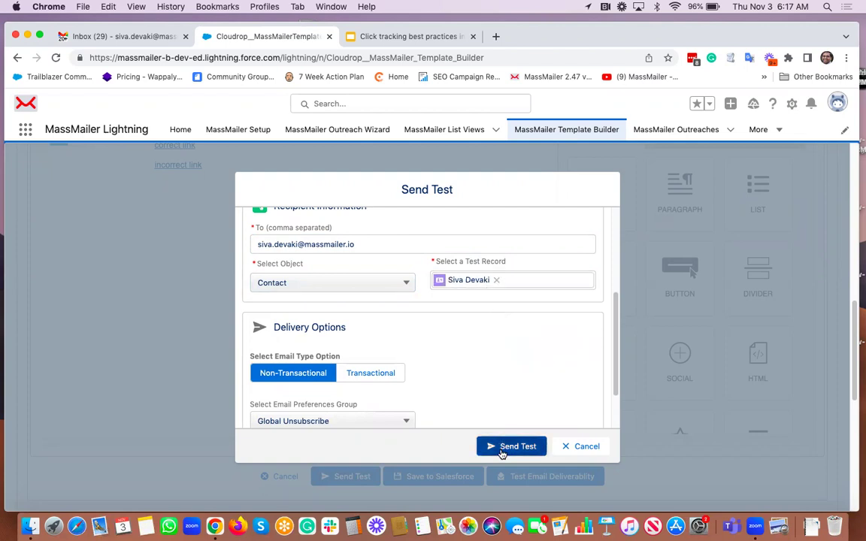
left_click(512, 447)
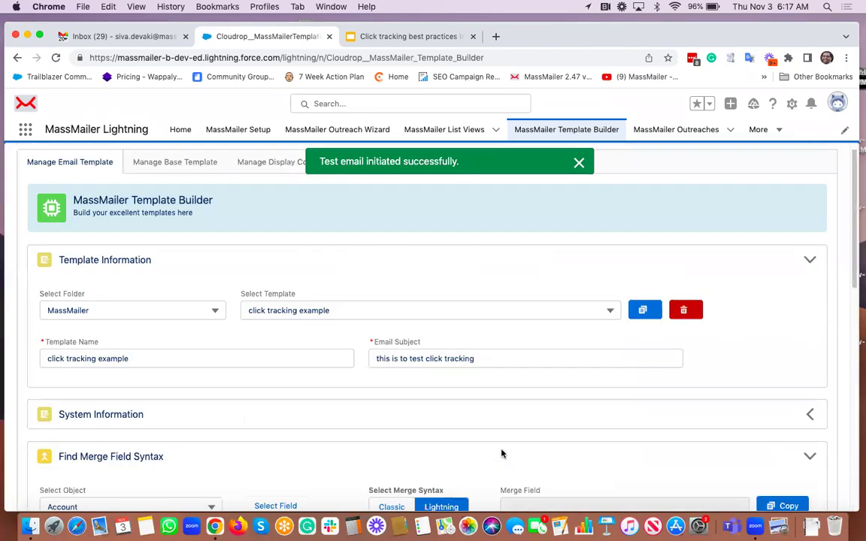
triple_click(488, 359)
key("super+c")
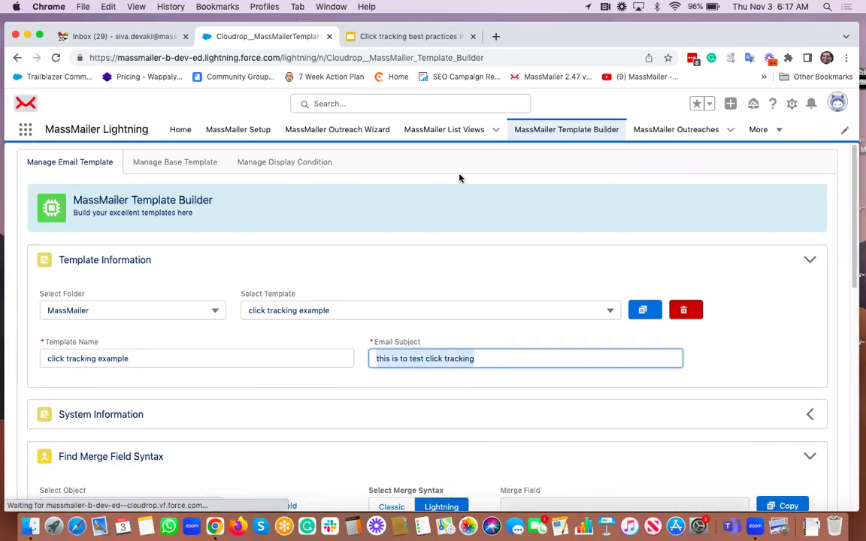
left_click(155, 38)
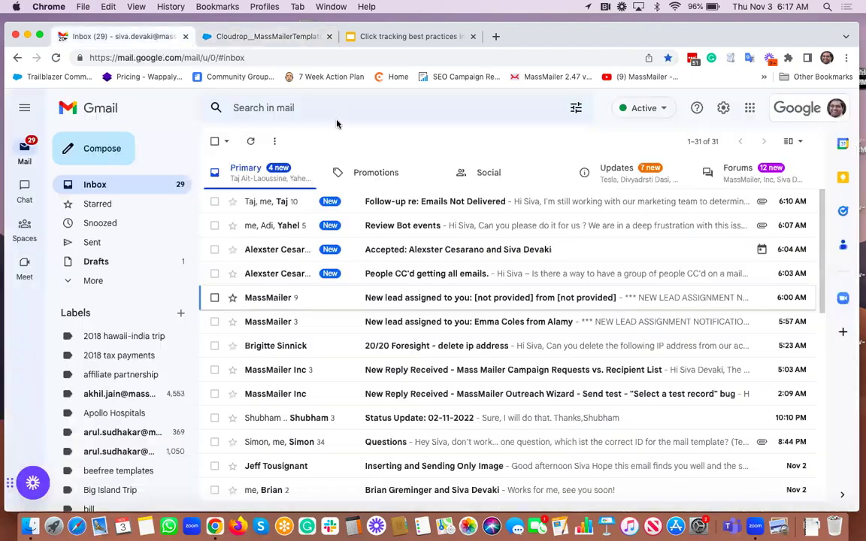
Step: Search Gmail for 'this is to test click tracking' and refresh to show the new email
left_click(321, 107)
key("super+v")
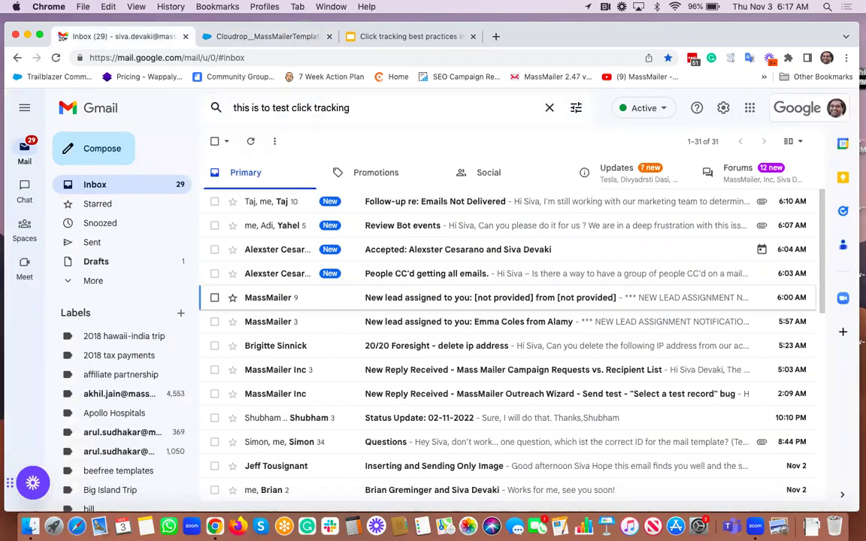
key("Return")
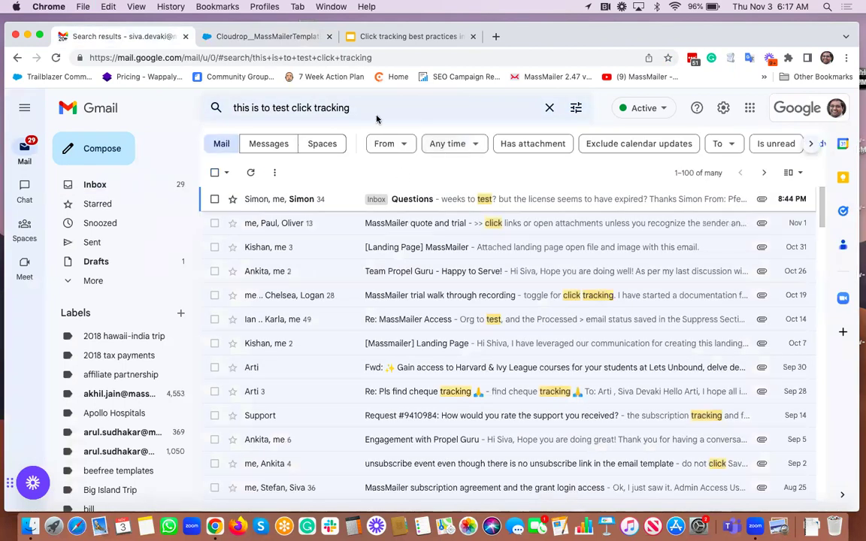
left_click(373, 109)
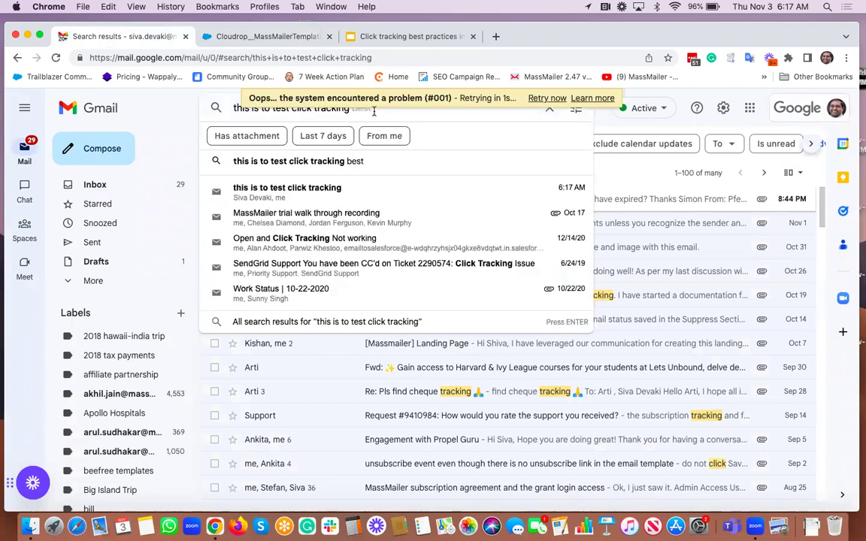
key("Escape")
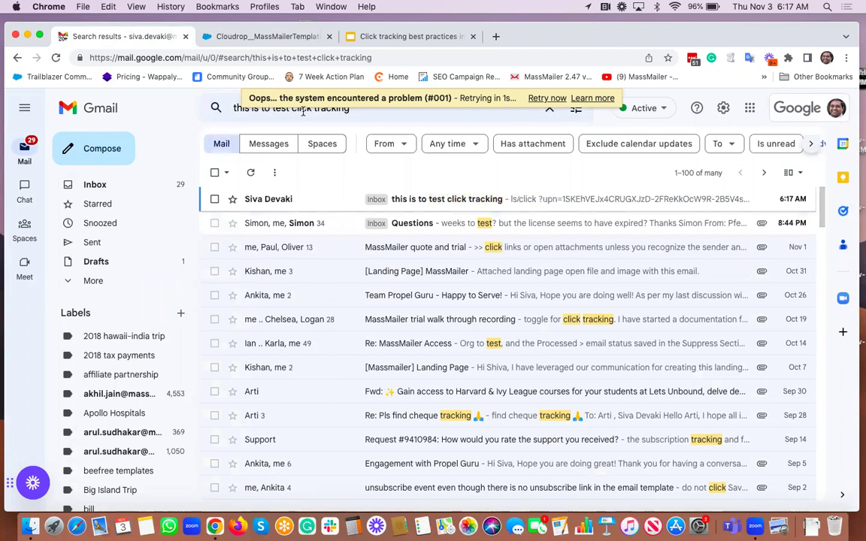
Step: Open the test email and click its 'correct link', opening Google in a new tab
left_click(463, 199)
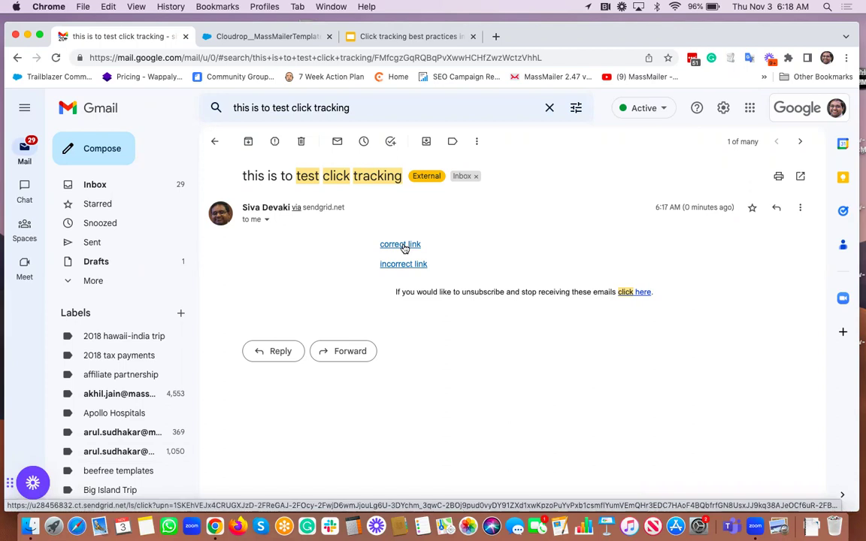
left_click(400, 246)
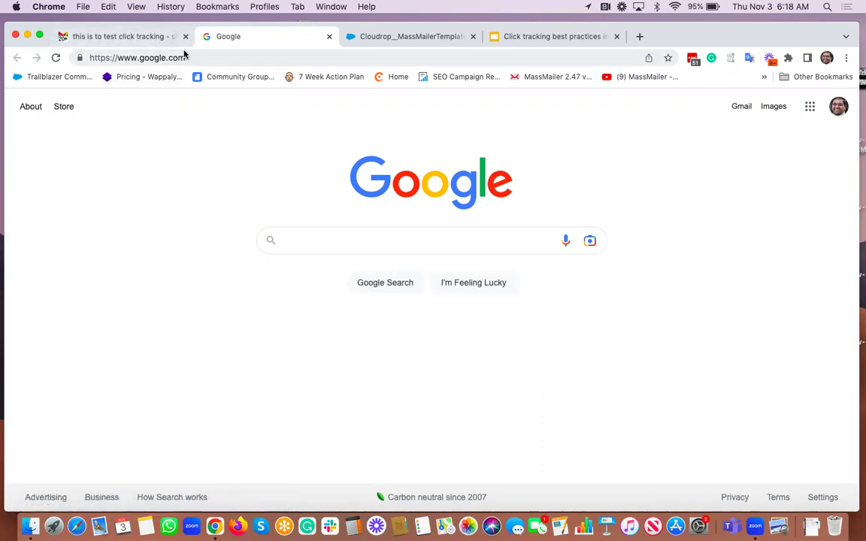
Step: Click the email's 'incorrect link' to open another Google tab, then view slide 6
left_click(149, 36)
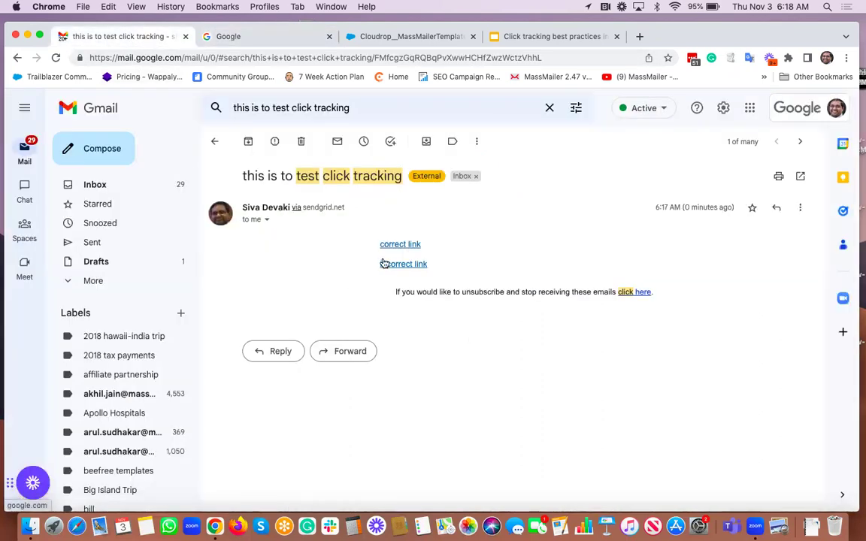
left_click(385, 264)
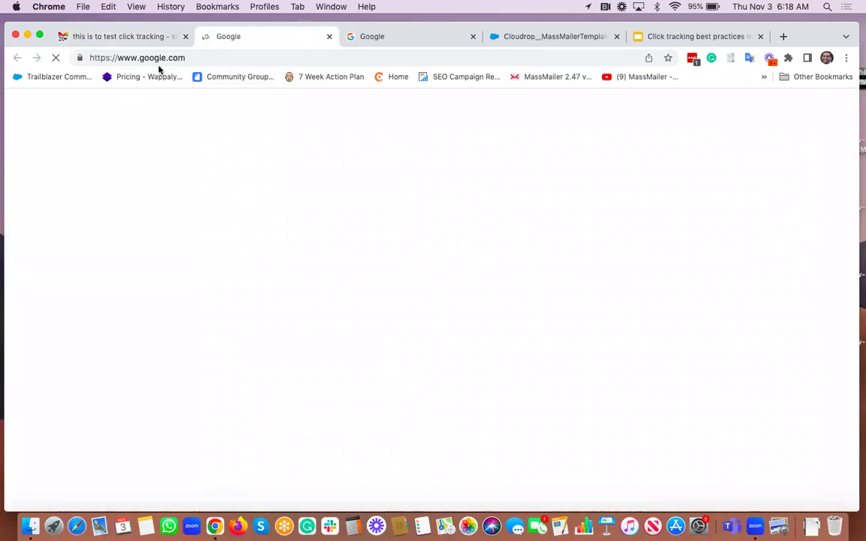
left_click(121, 37)
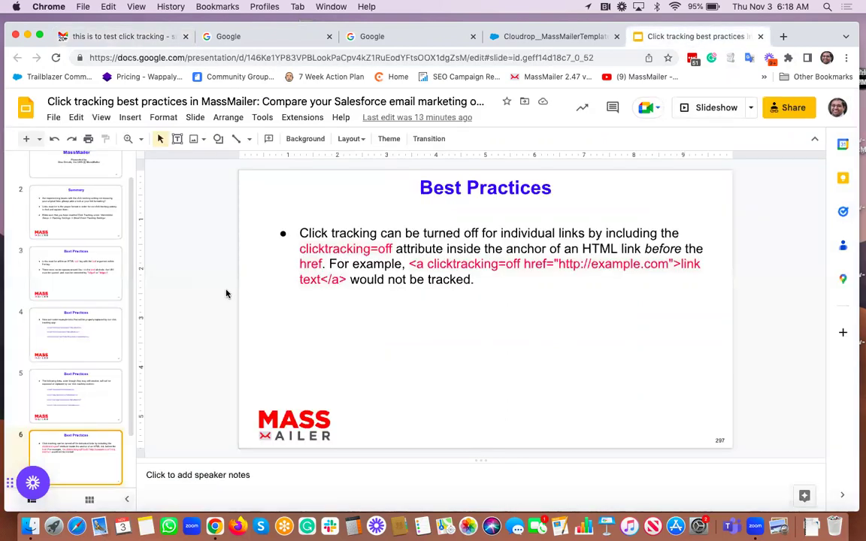
left_click(206, 285)
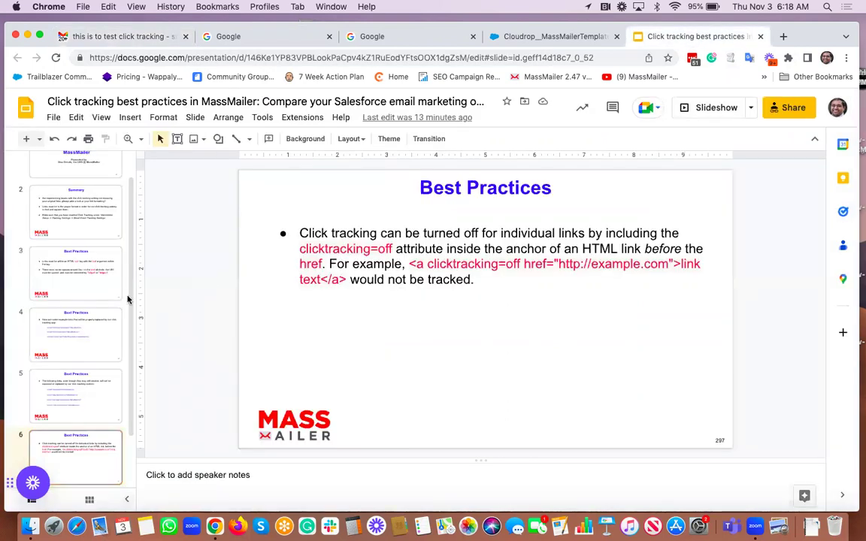